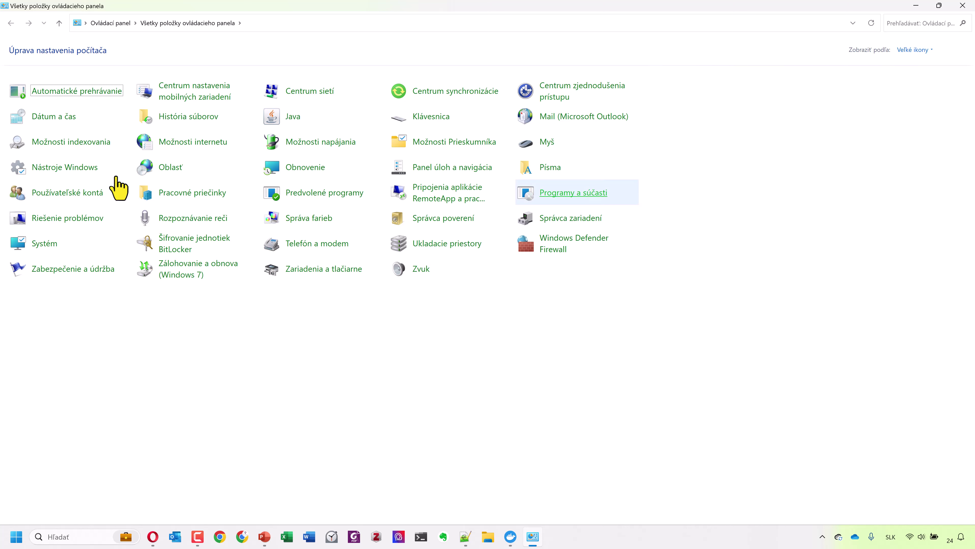
Switch the Control Panel view to Kategória and back to Veľké ikony
{"action": "left_click", "coordinate": [916, 50]}
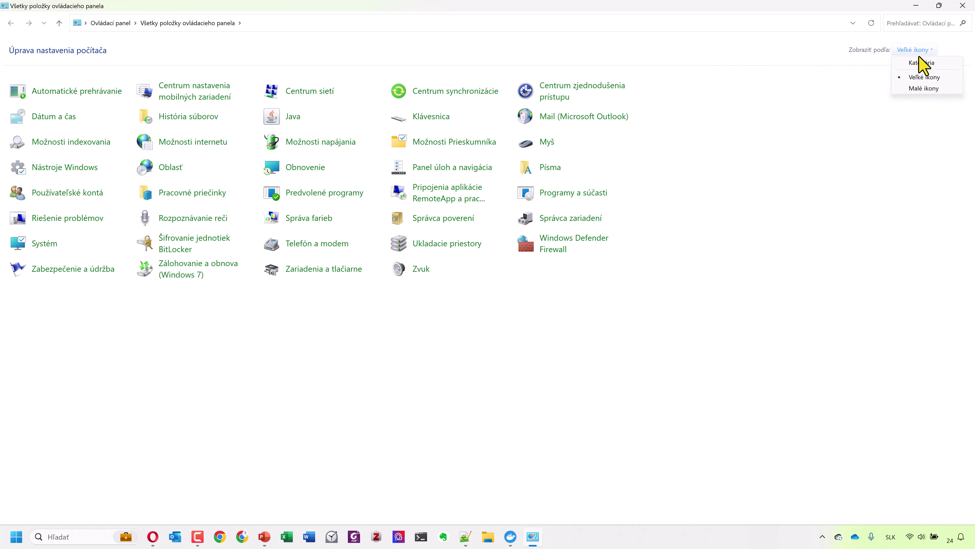
{"action": "left_click", "coordinate": [920, 62]}
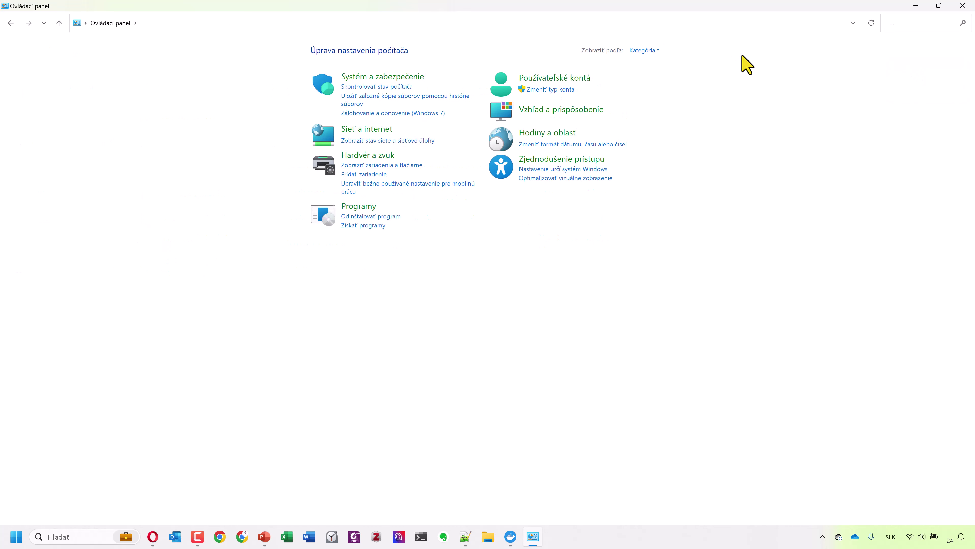
{"action": "left_click", "coordinate": [653, 51]}
{"action": "left_click", "coordinate": [656, 76]}
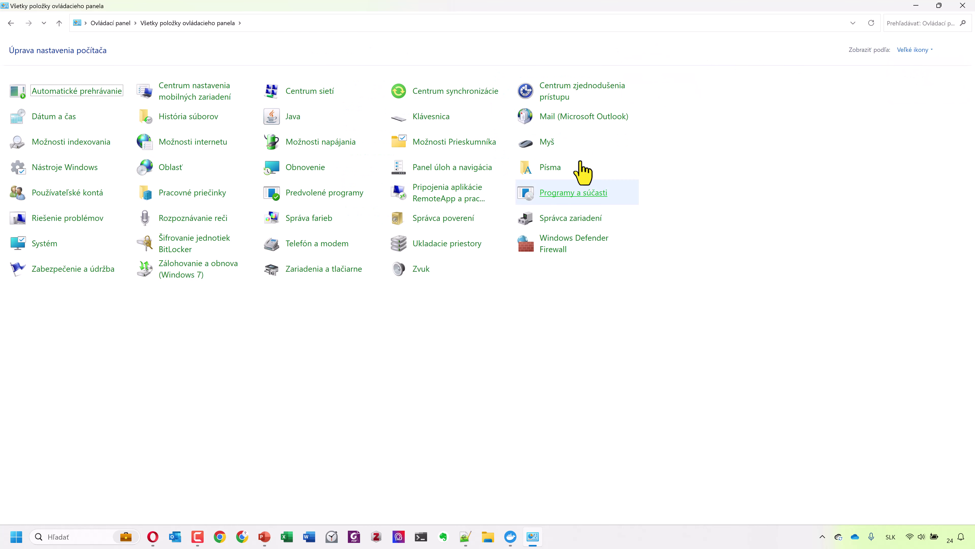
Open the Windows features list from Programy a súčasti and locate Podsystém Windowsu pre Linux
{"action": "left_click", "coordinate": [554, 192]}
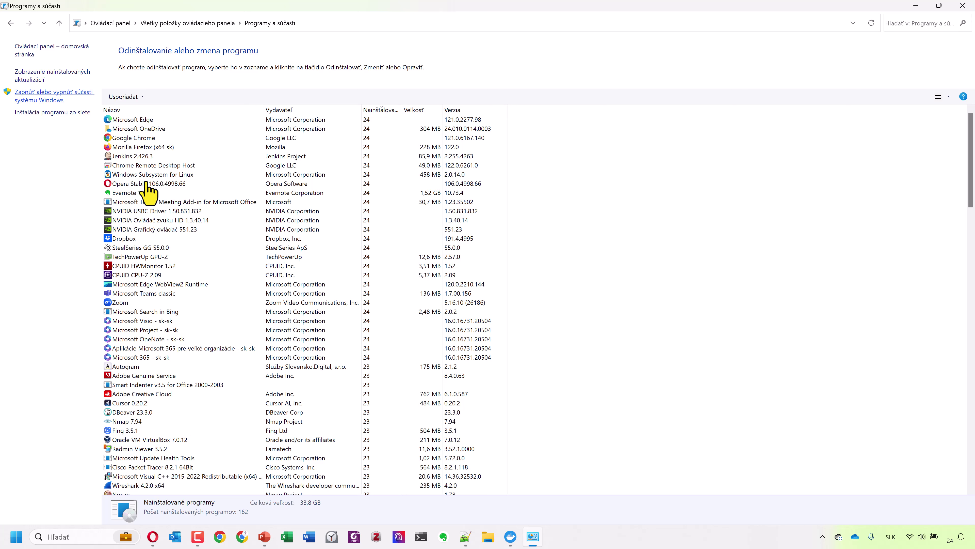
{"action": "left_click", "coordinate": [27, 97]}
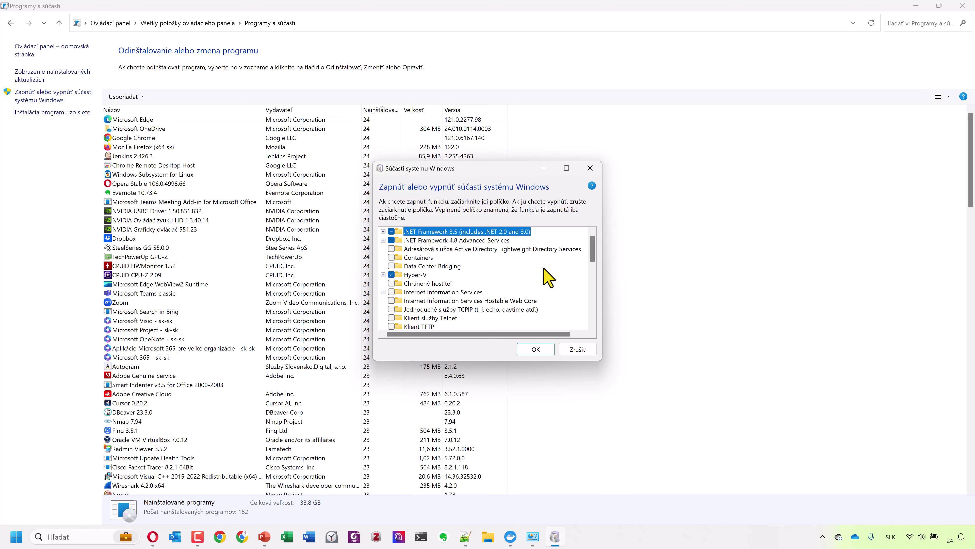
{"action": "scroll", "coordinate": [545, 275], "scroll_direction": "down", "scroll_amount": 1}
{"action": "scroll", "coordinate": [549, 277], "scroll_direction": "down", "scroll_amount": 5}
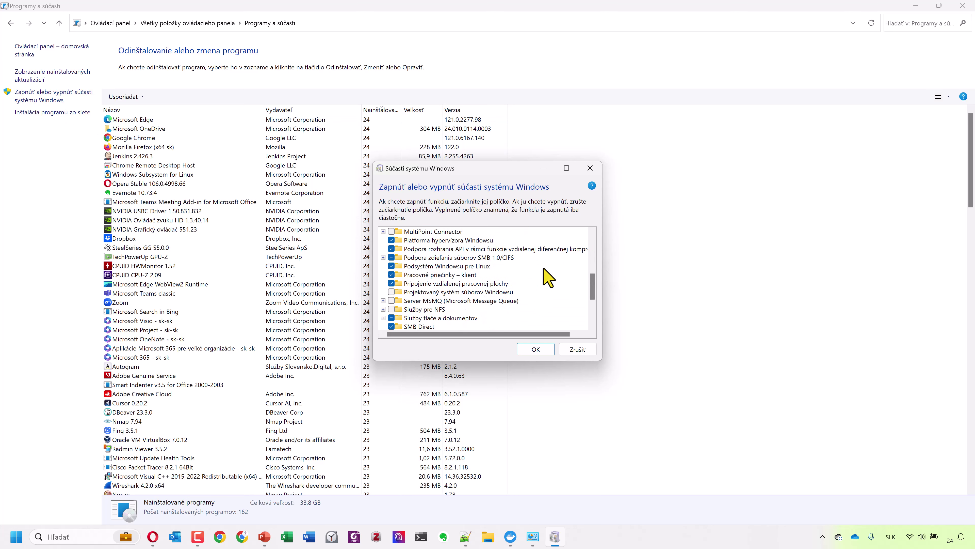
{"action": "left_click", "coordinate": [446, 267]}
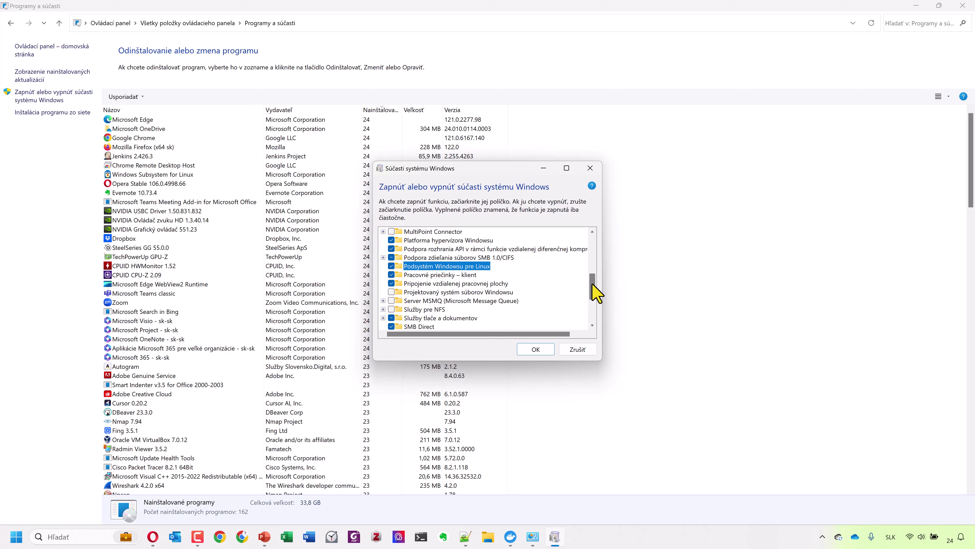
Check the Hyper-V and Podsystém Windowsu pre Linux entries, and leave the Windows features list without changes
{"action": "left_click_drag", "start_coordinate": [596, 293], "coordinate": [588, 254]}
{"action": "left_click", "coordinate": [415, 274]}
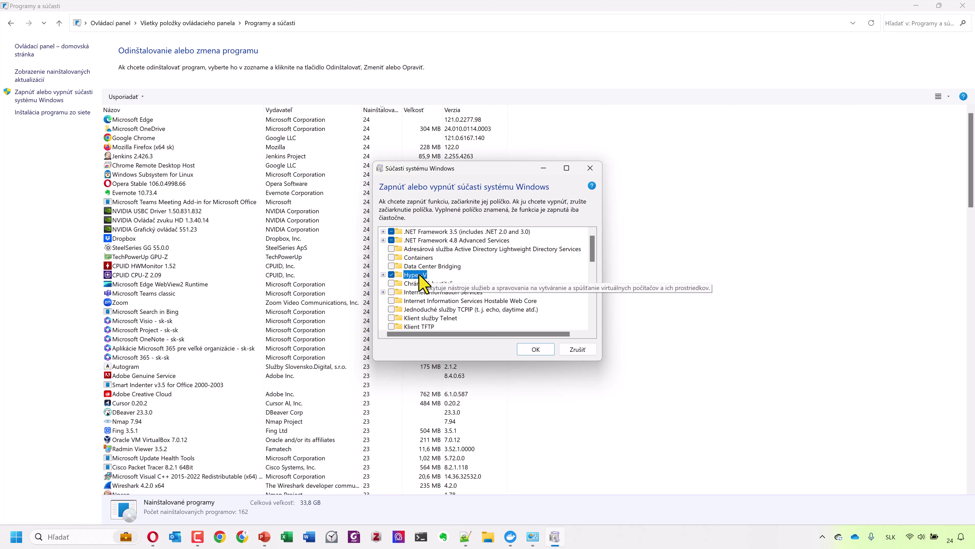
{"action": "scroll", "coordinate": [420, 276], "scroll_direction": "down", "scroll_amount": 7}
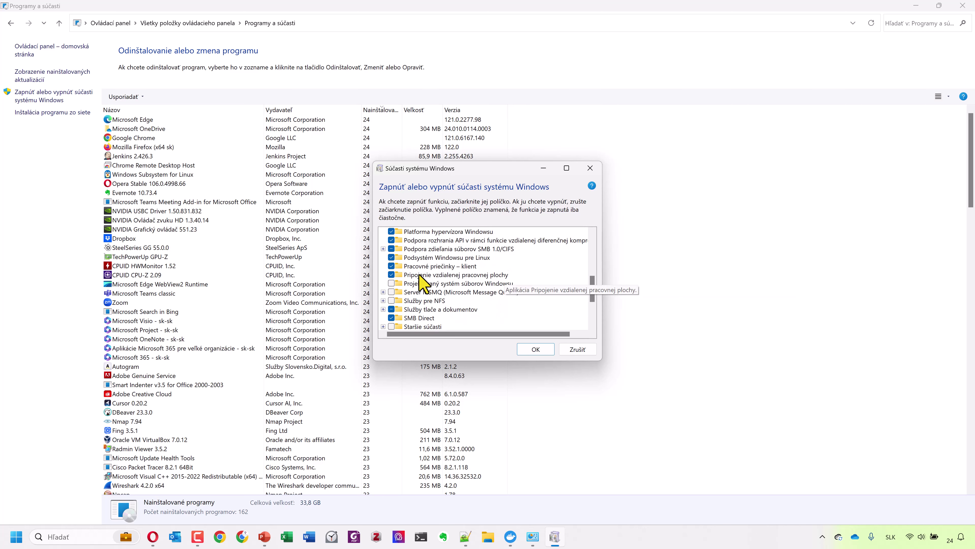
{"action": "scroll", "coordinate": [419, 276], "scroll_direction": "down", "scroll_amount": 1}
{"action": "left_click", "coordinate": [455, 241]}
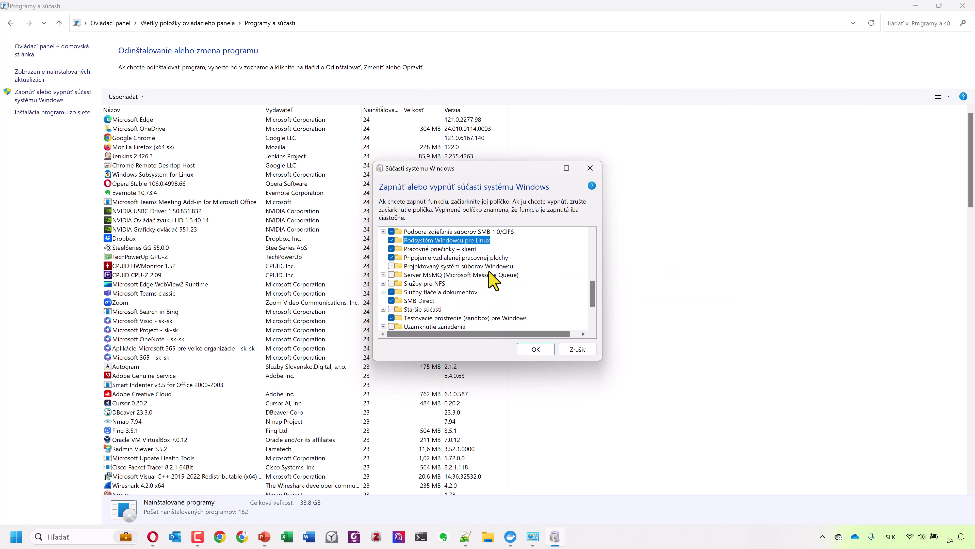
{"action": "left_click", "coordinate": [580, 350]}
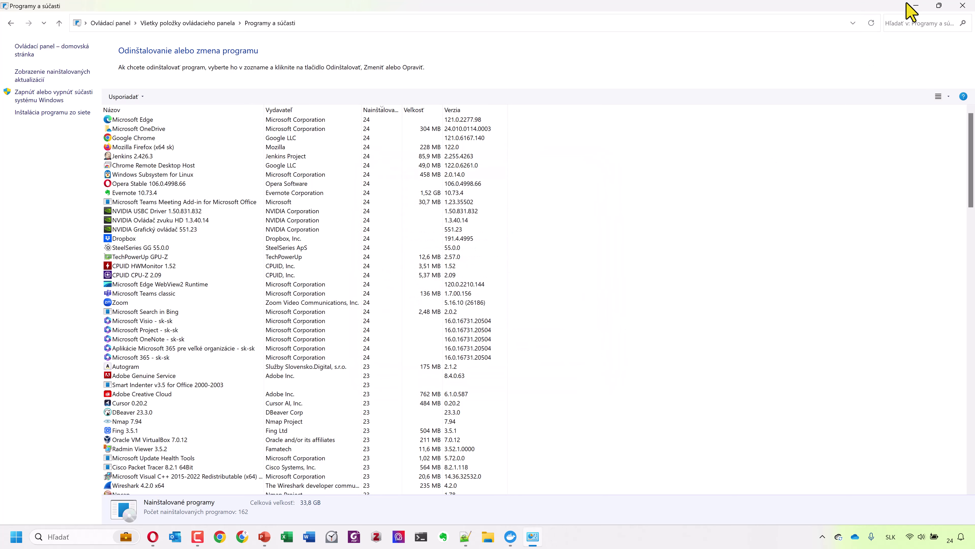
{"action": "left_click", "coordinate": [916, 5]}
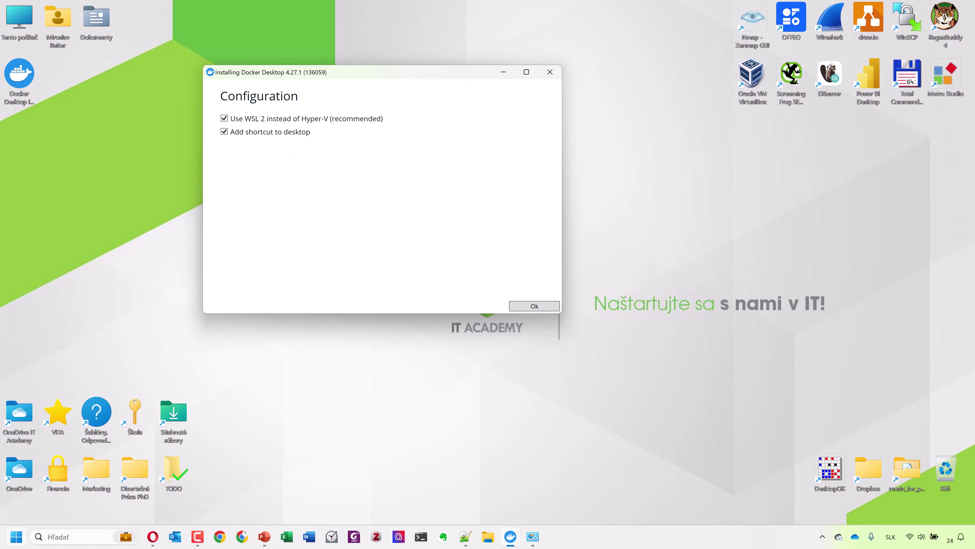
Search Windows for wsl, replace the search with store, and open Microsoft Store
{"action": "left_click", "coordinate": [11, 543]}
{"action": "type", "text": "wsl"}
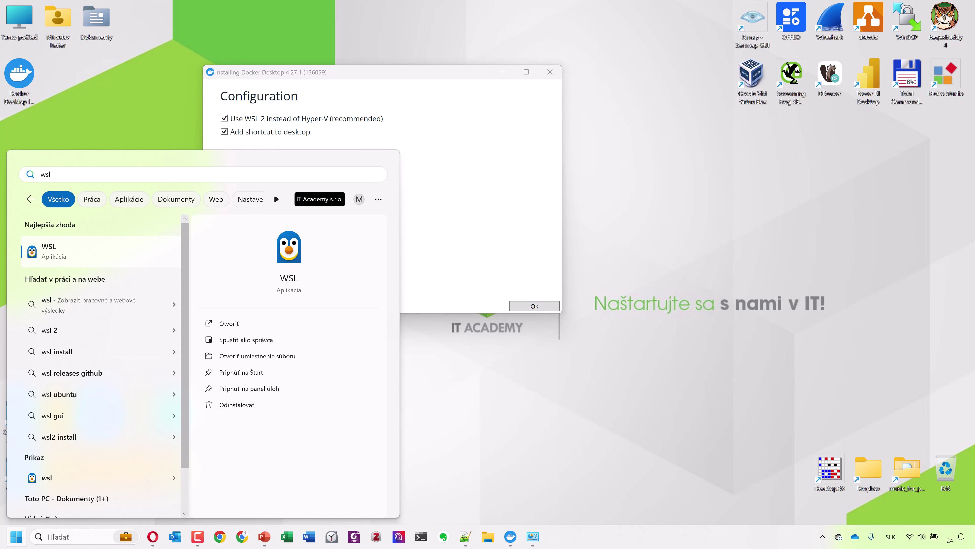
{"action": "left_click_drag", "start_coordinate": [59, 174], "coordinate": [7, 179]}
{"action": "type", "text": "store"}
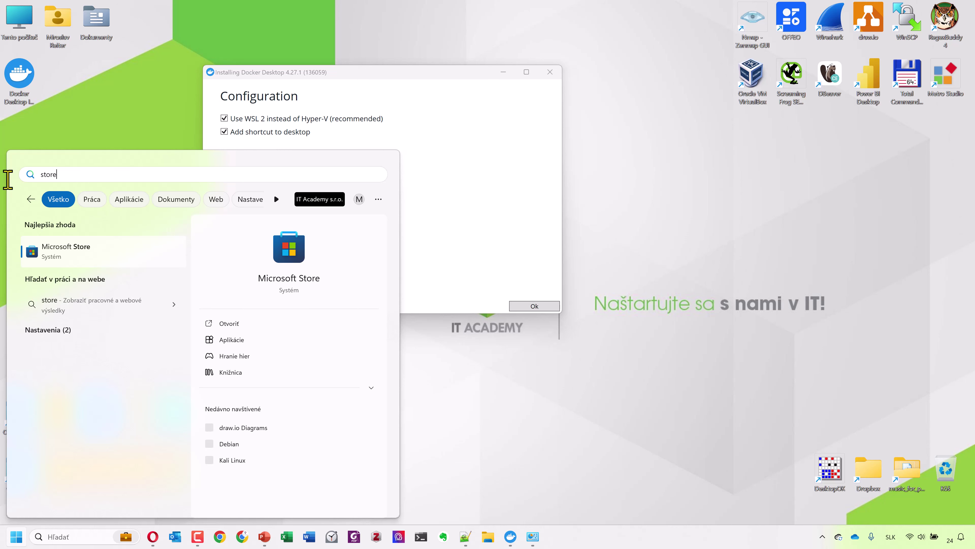
{"action": "left_click", "coordinate": [61, 254]}
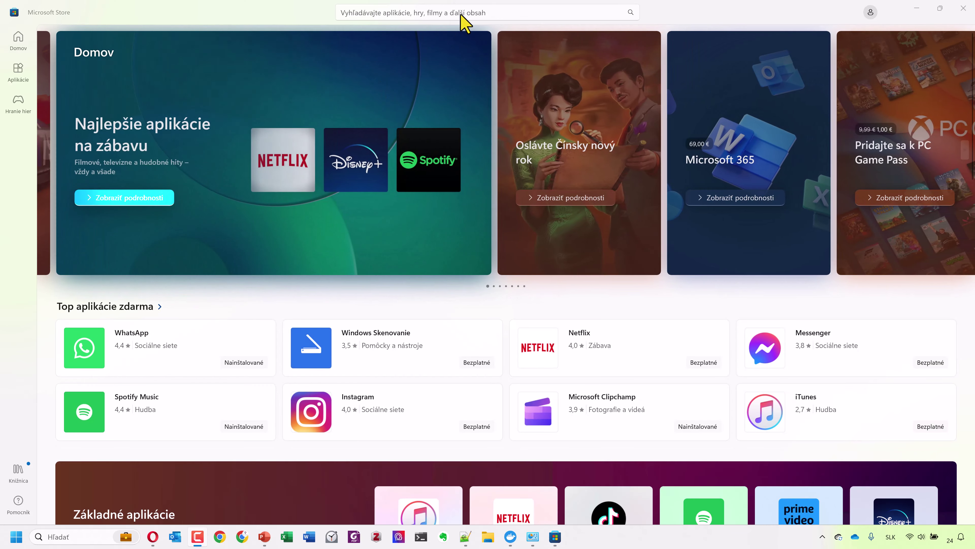
Search Microsoft Store for wsl, view the Windows Subsystem for Linux page, and close the Store
{"action": "left_click", "coordinate": [462, 14]}
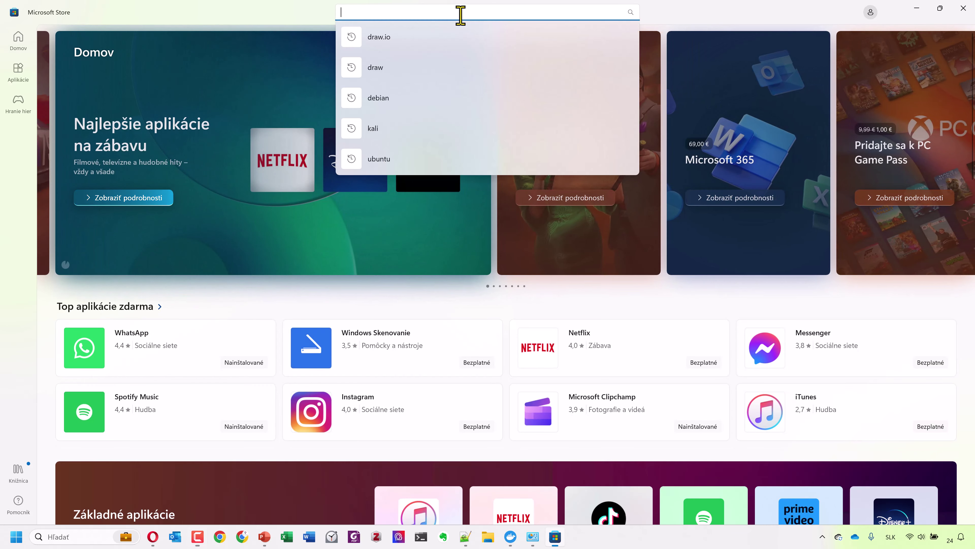
{"action": "type", "text": "wsl"}
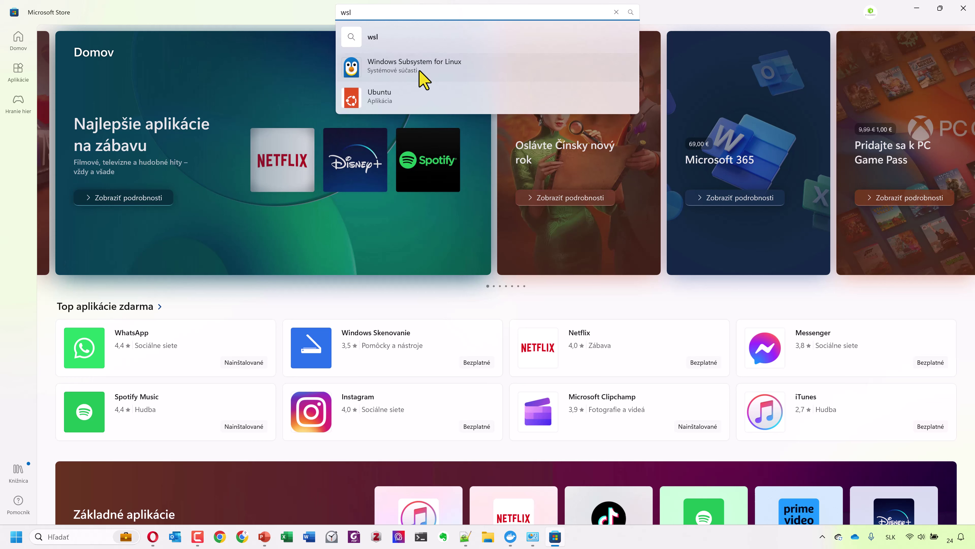
{"action": "left_click", "coordinate": [428, 73]}
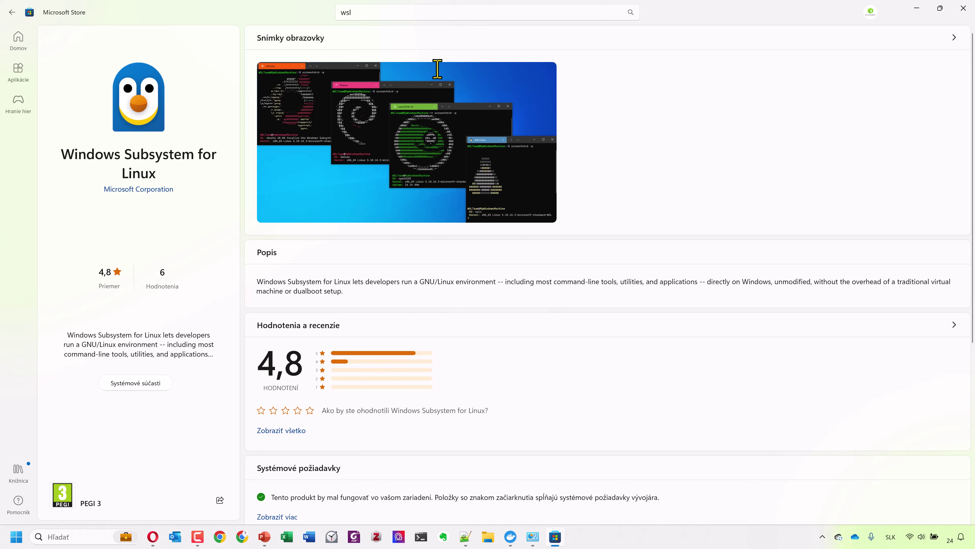
{"action": "left_click", "coordinate": [968, 7]}
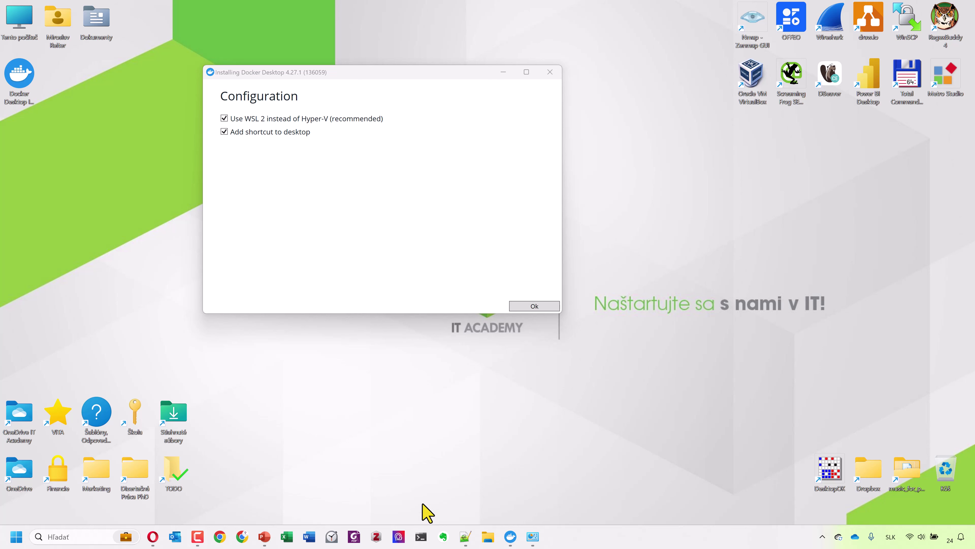
Switch to the Command Prompt and query WSL with wsl --status and wsl --list --online
{"action": "key", "text": "alt+Tab"}
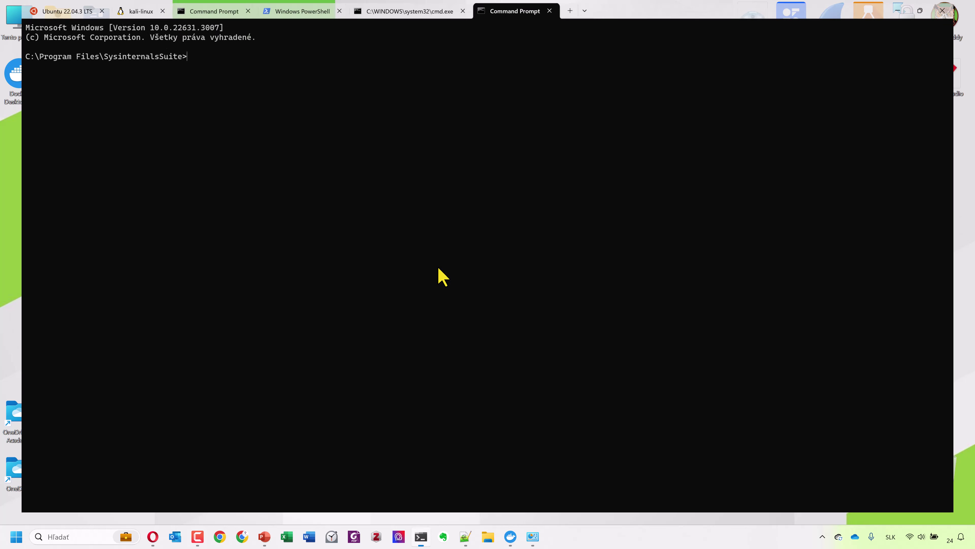
{"action": "scroll", "coordinate": [417, 232], "scroll_direction": "up", "scroll_amount": 7}
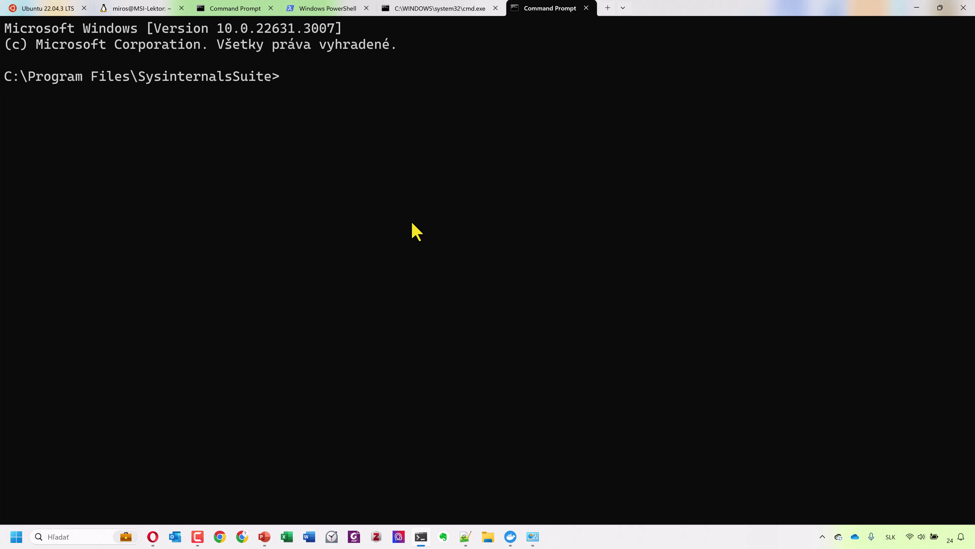
{"action": "type", "text": "wsl"}
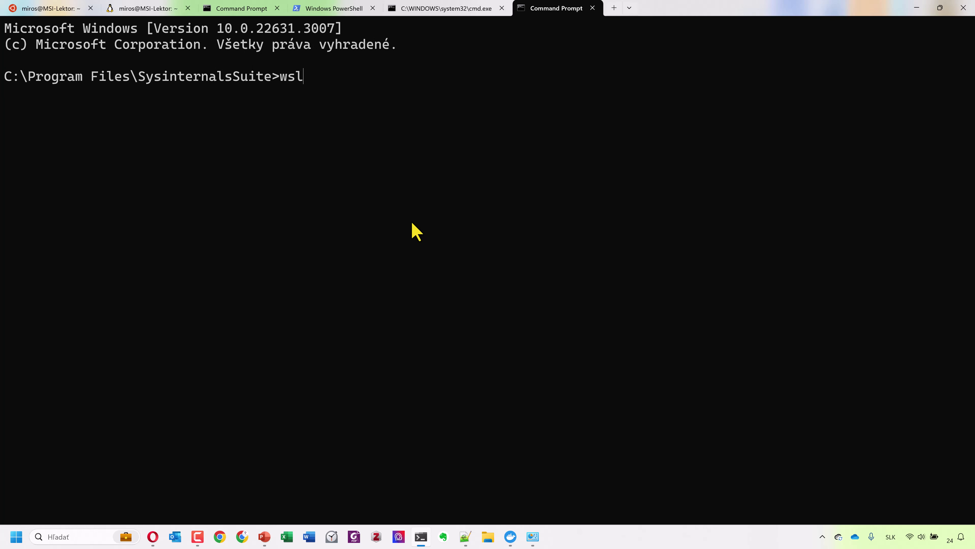
{"action": "type", "text": " --status"}
{"action": "key", "text": "Return"}
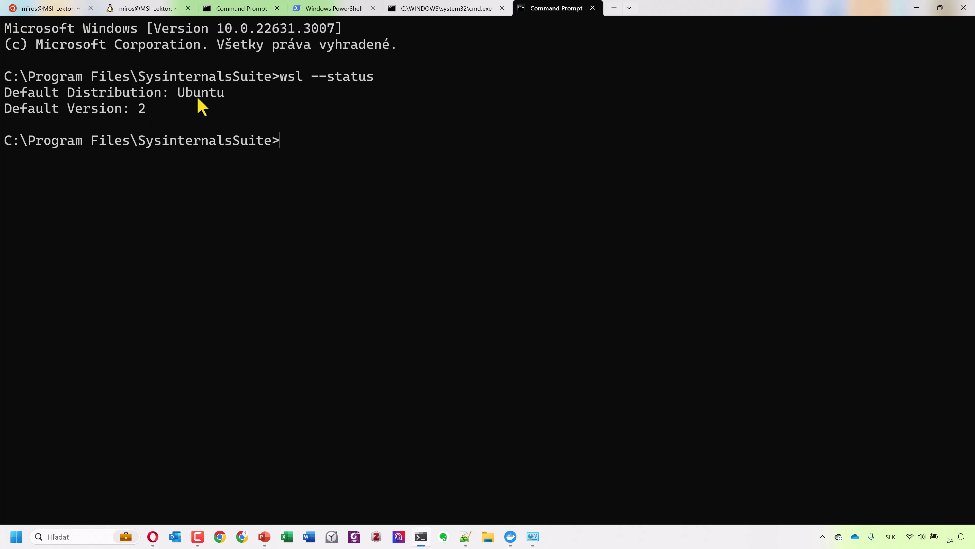
{"action": "type", "text": "wsl --list --online"}
{"action": "key", "text": "Return"}
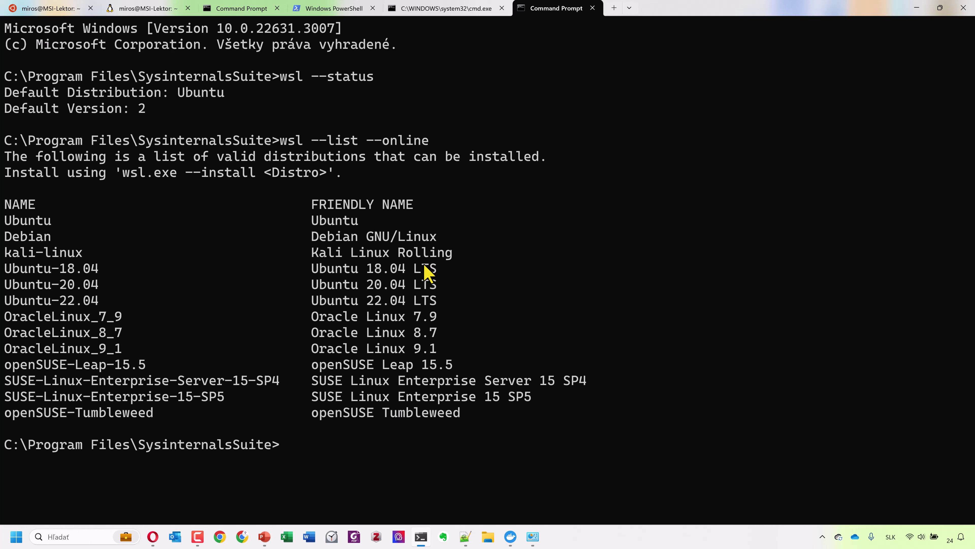
Run wsl --install ubuntu in the Command Prompt and clear the terminal screen
{"action": "key", "text": "Up"}
{"action": "key", "text": "BackSpace"}
{"action": "key", "text": "BackSpace"}
{"action": "key", "text": "BackSpace"}
{"action": "key", "text": "BackSpace"}
{"action": "key", "text": "BackSpace"}
{"action": "key", "text": "BackSpace"}
{"action": "key", "text": "BackSpace"}
{"action": "key", "text": "BackSpace"}
{"action": "key", "text": "BackSpace"}
{"action": "key", "text": "BackSpace"}
{"action": "key", "text": "BackSpace"}
{"action": "key", "text": "BackSpace"}
{"action": "key", "text": "BackSpace"}
{"action": "key", "text": "BackSpace"}
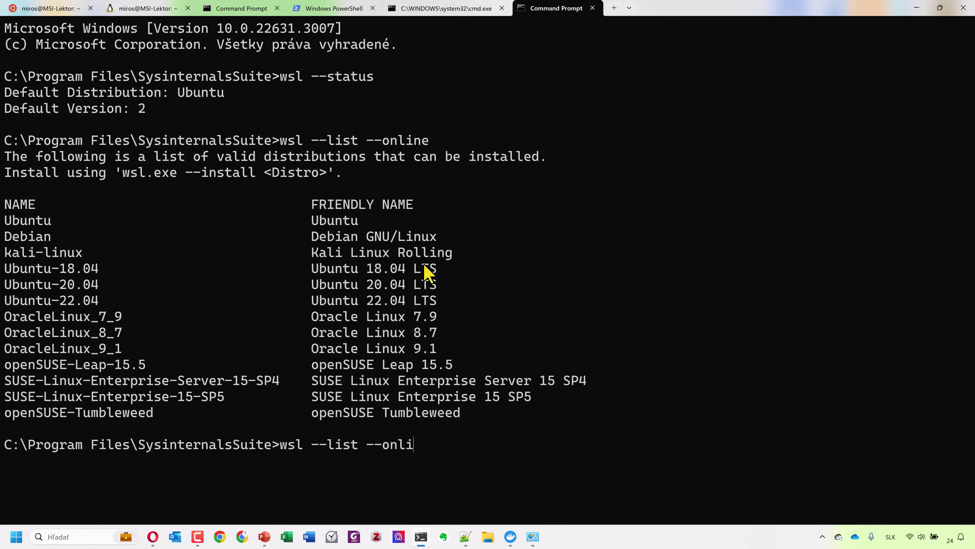
{"action": "key", "text": "BackSpace"}
{"action": "type", "text": "-inst"}
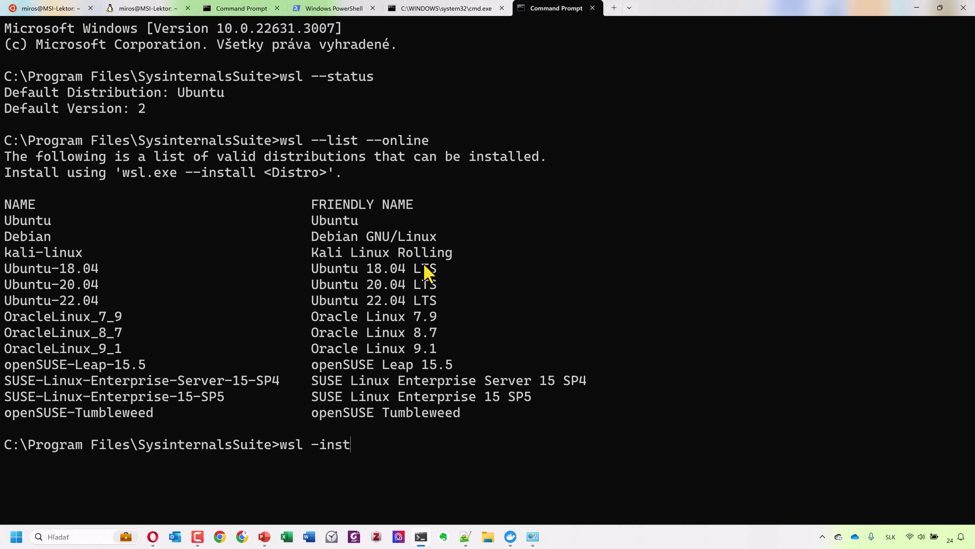
{"action": "type", "text": "all ubuntu"}
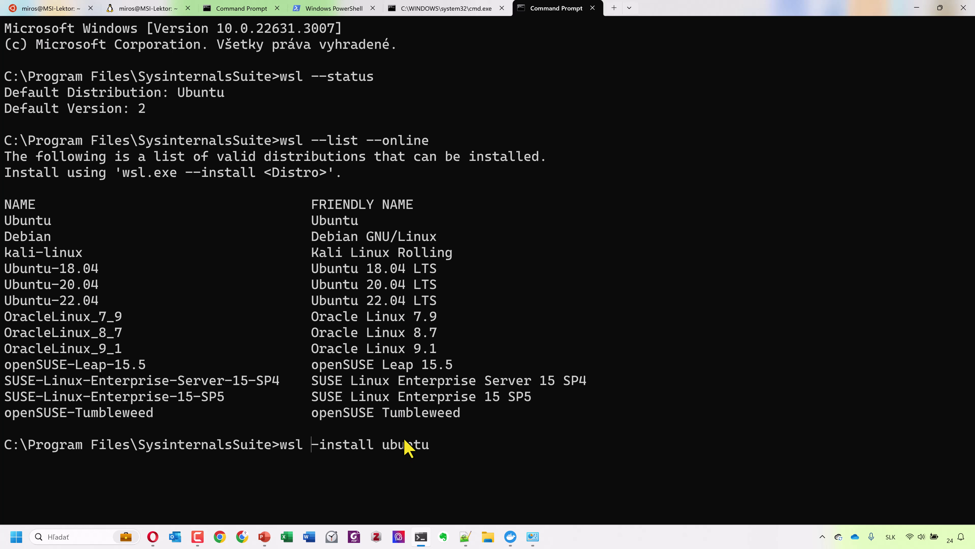
{"action": "type", "text": "-"}
{"action": "key", "text": "Return"}
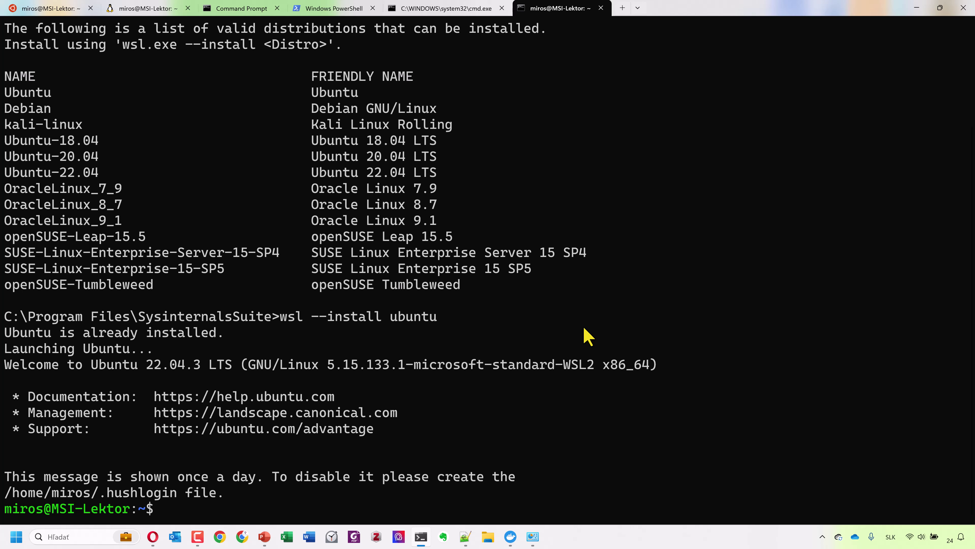
{"action": "key", "text": "ctrl+l"}
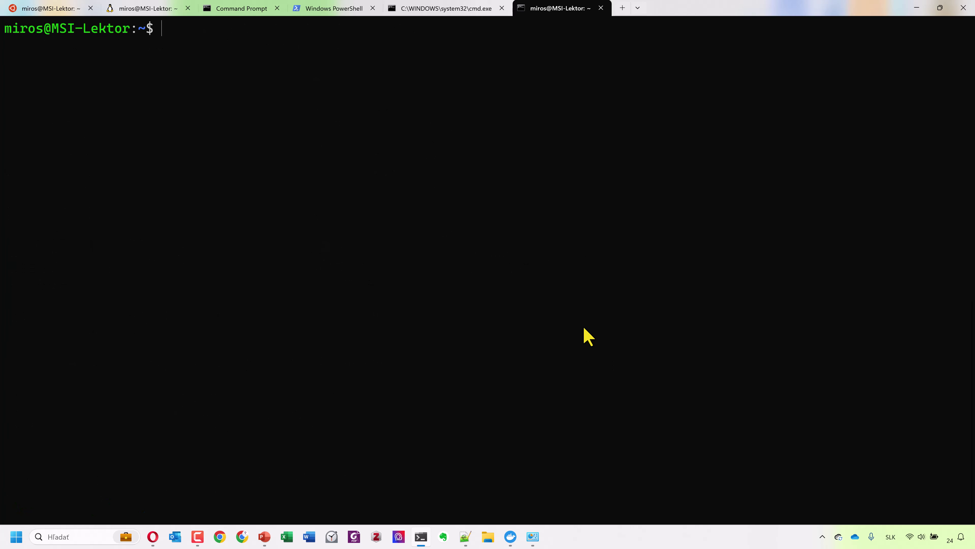
Start the Docker Desktop installation with WSL 2 and the desktop shortcut enabled, and switch to the PowerPoint presentation
{"action": "left_click", "coordinate": [915, 7]}
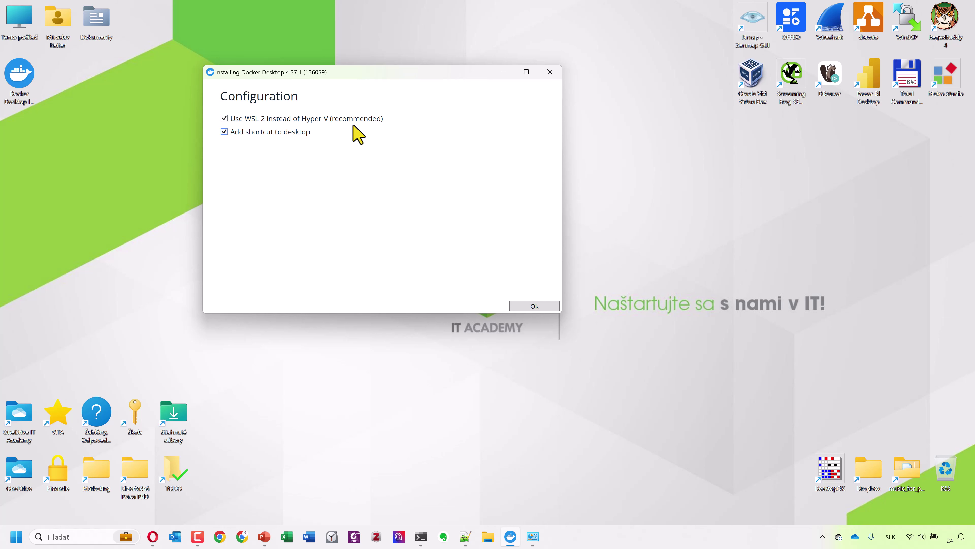
{"action": "left_click", "coordinate": [529, 311]}
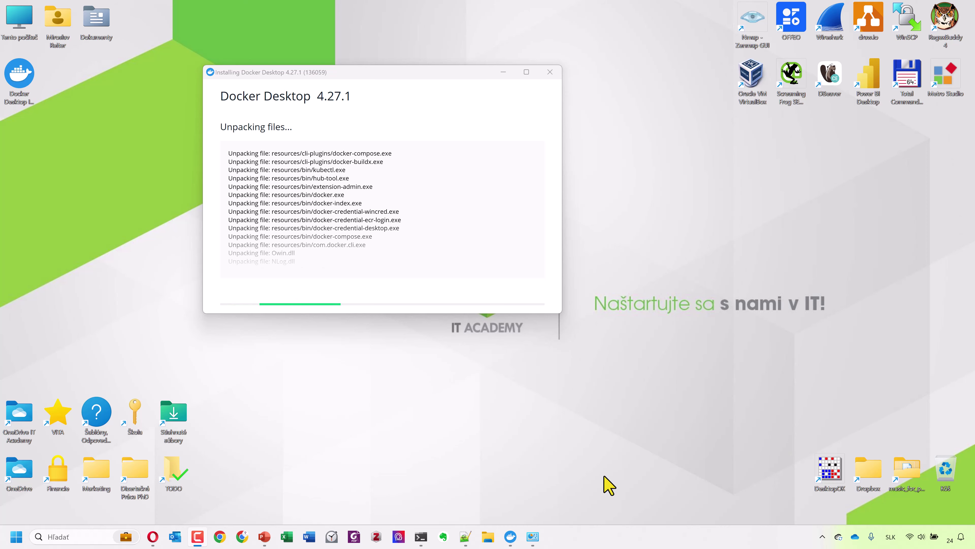
{"action": "left_click", "coordinate": [264, 538]}
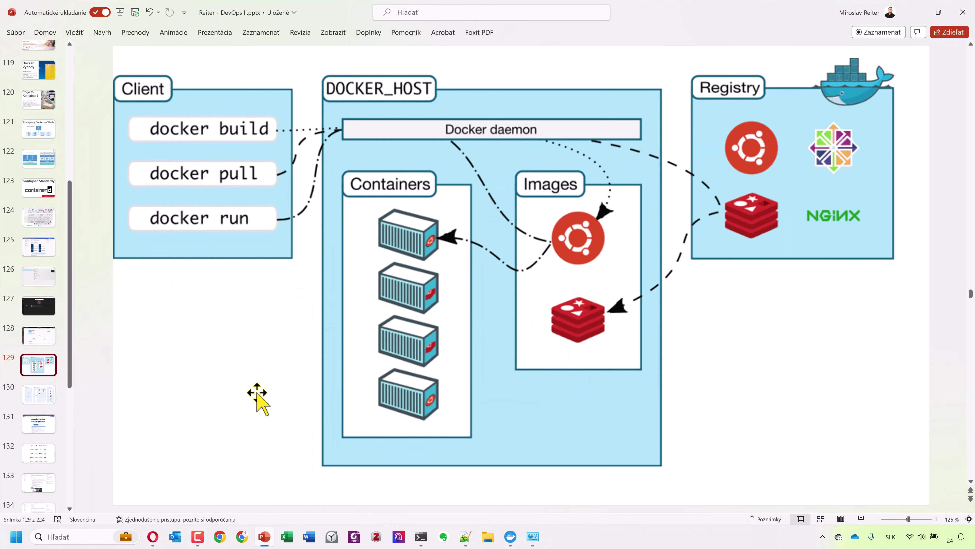